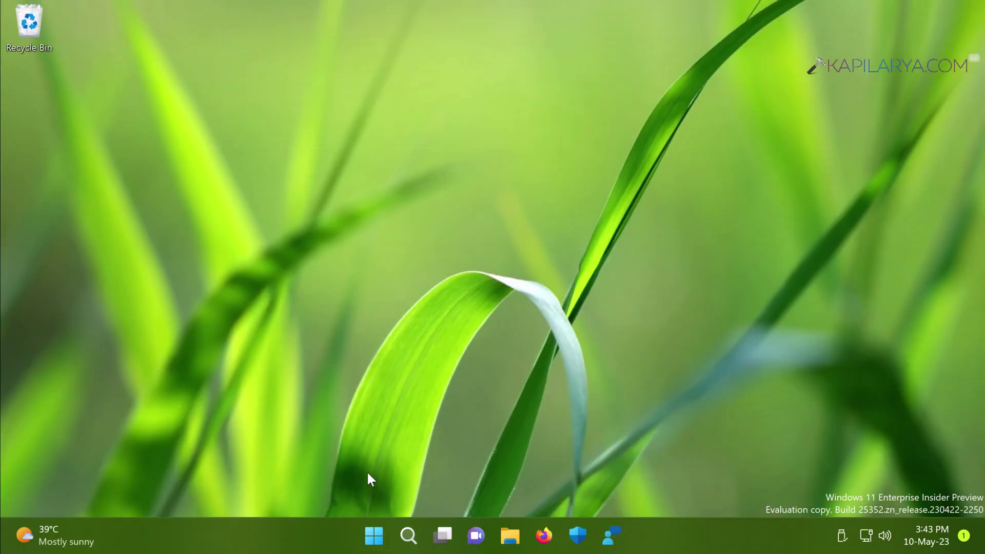
Step: Open Settings from the Win+X menu and go to the Bluetooth & devices page
key("super+x")
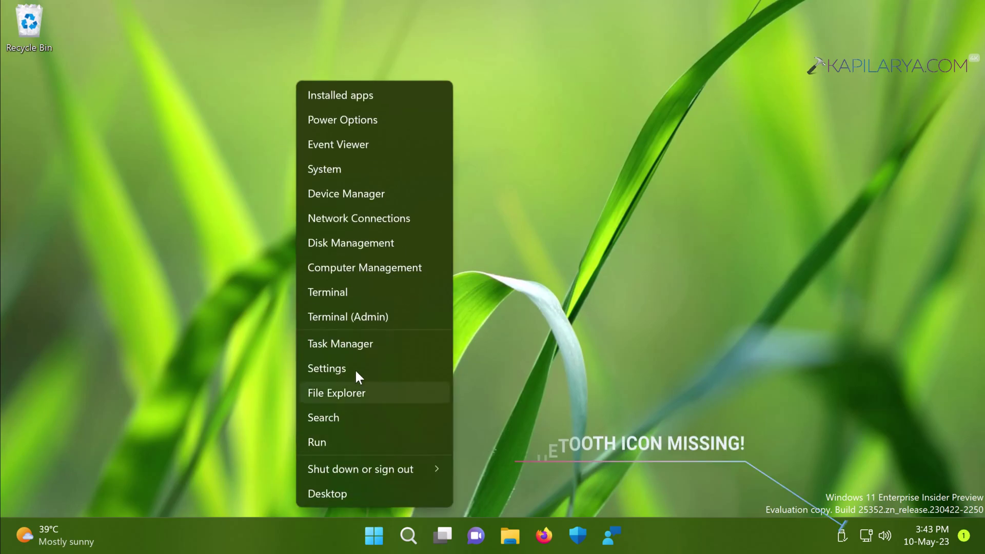
left_click(356, 370)
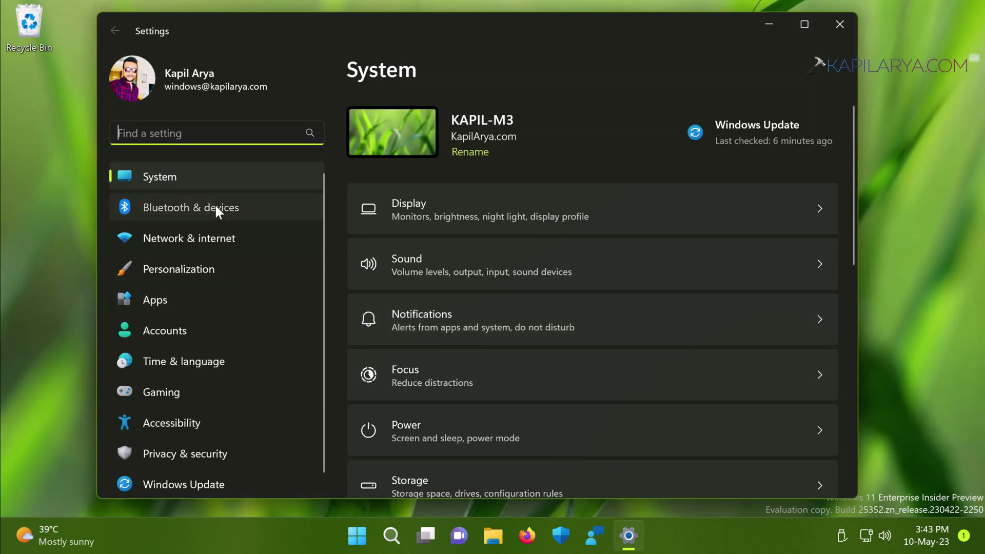
left_click(215, 205)
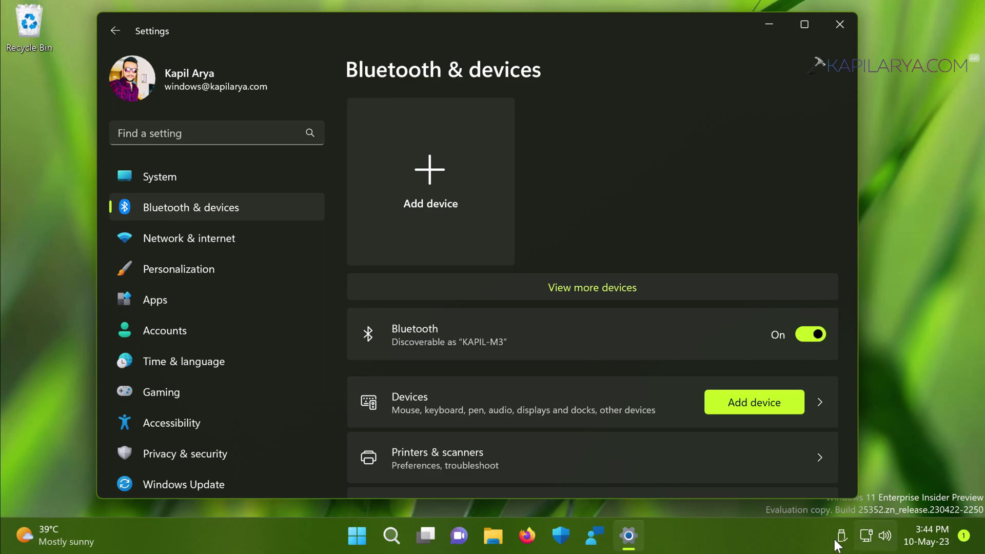
Step: Open Device Manager, expand Bluetooth to check its three devices, then close it
right_click(357, 535)
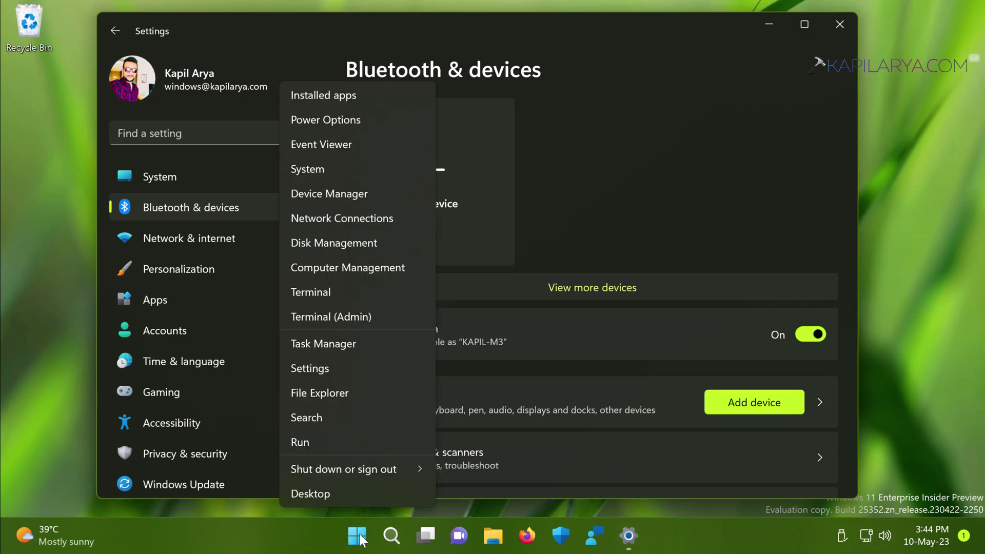
left_click(328, 193)
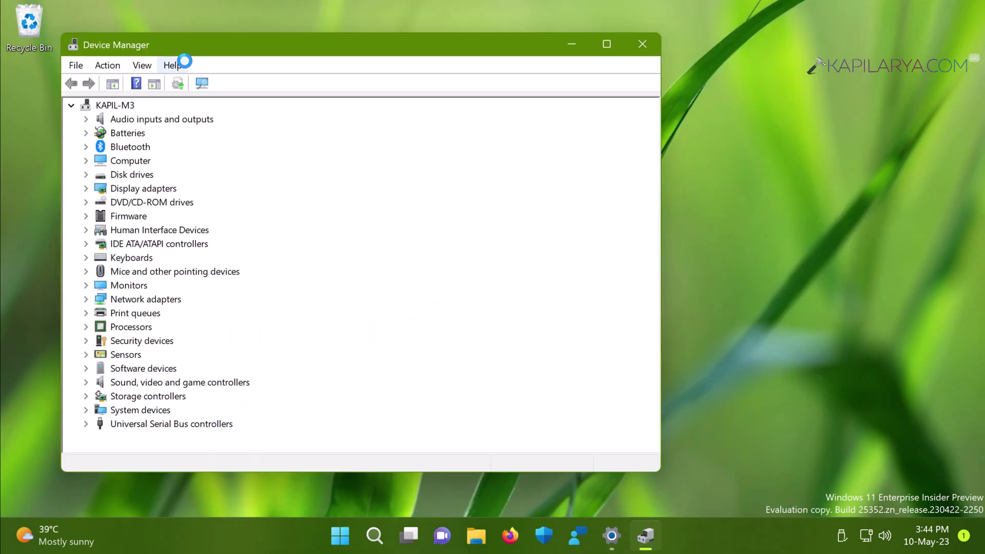
left_click(84, 147)
left_click(86, 146)
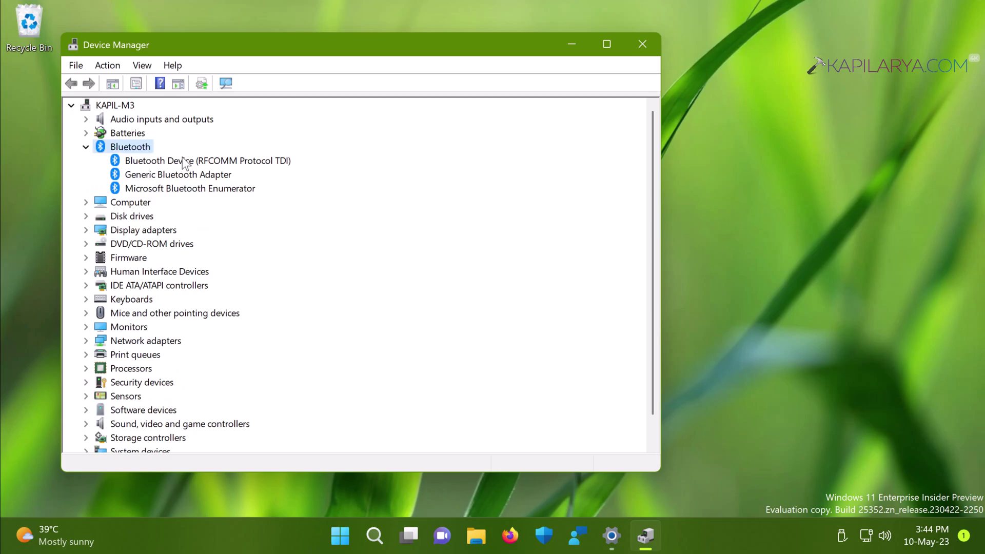
left_click(654, 48)
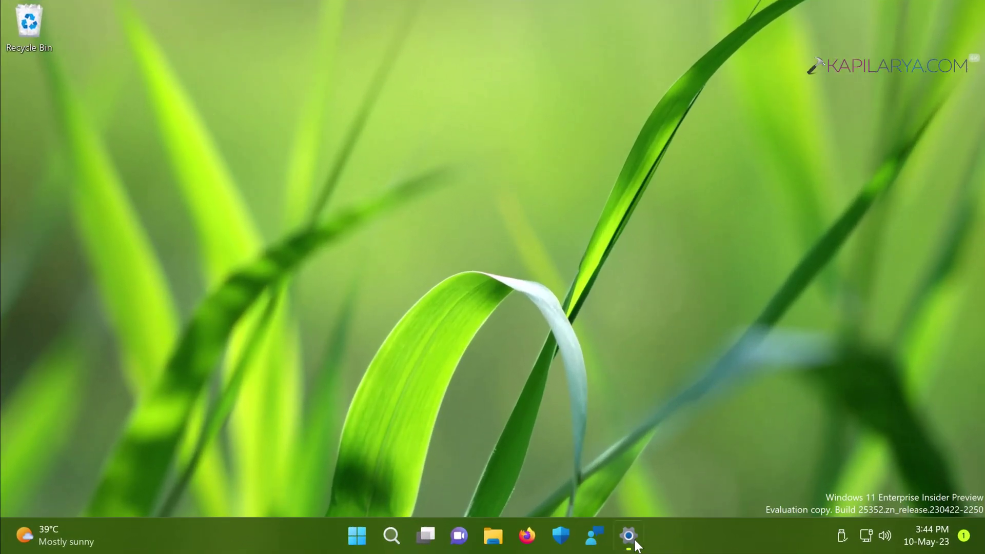
Step: Return to Settings and open the Devices page, scrolling down to Related settings
left_click(635, 544)
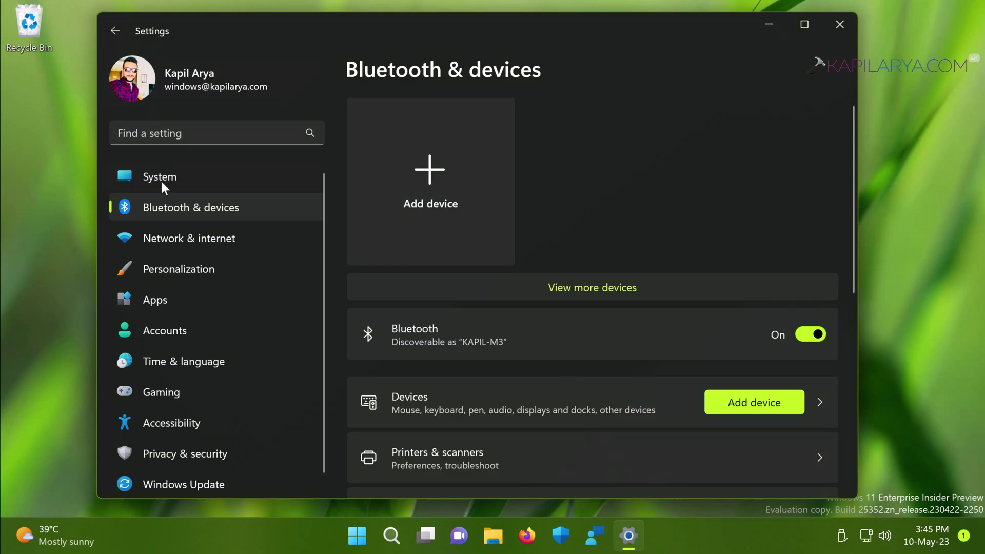
scroll(506, 289, "down", 2)
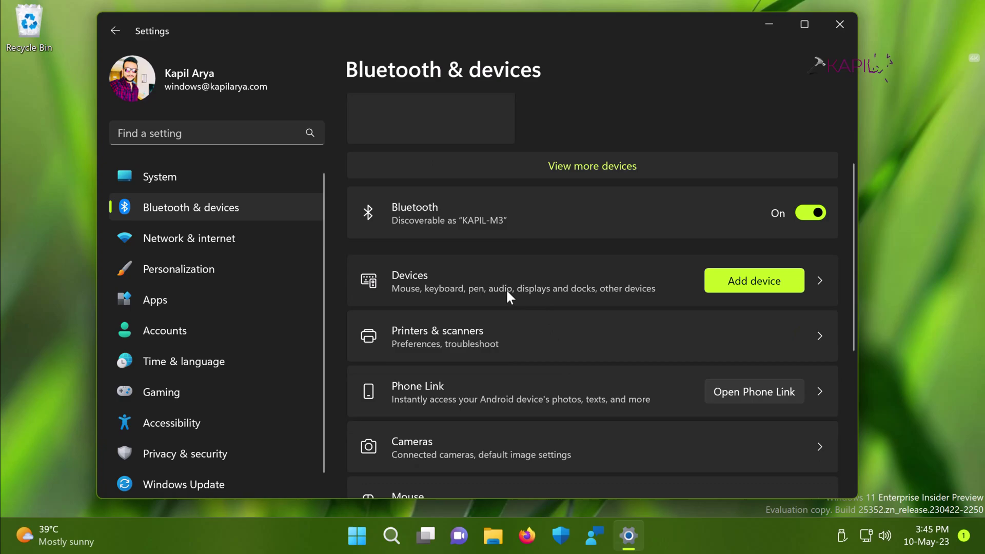
left_click(506, 289)
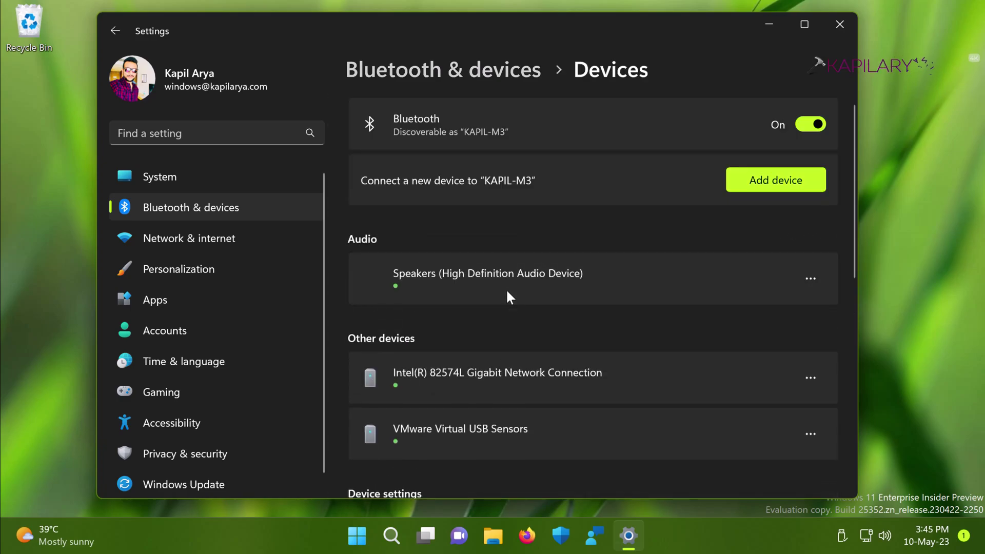
scroll(506, 288, "down", 7)
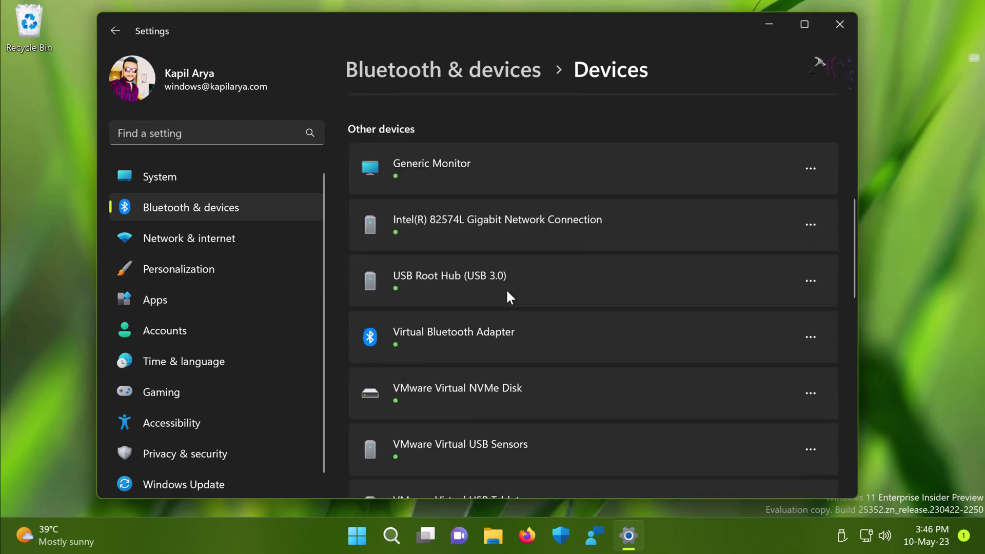
scroll(506, 289, "down", 8)
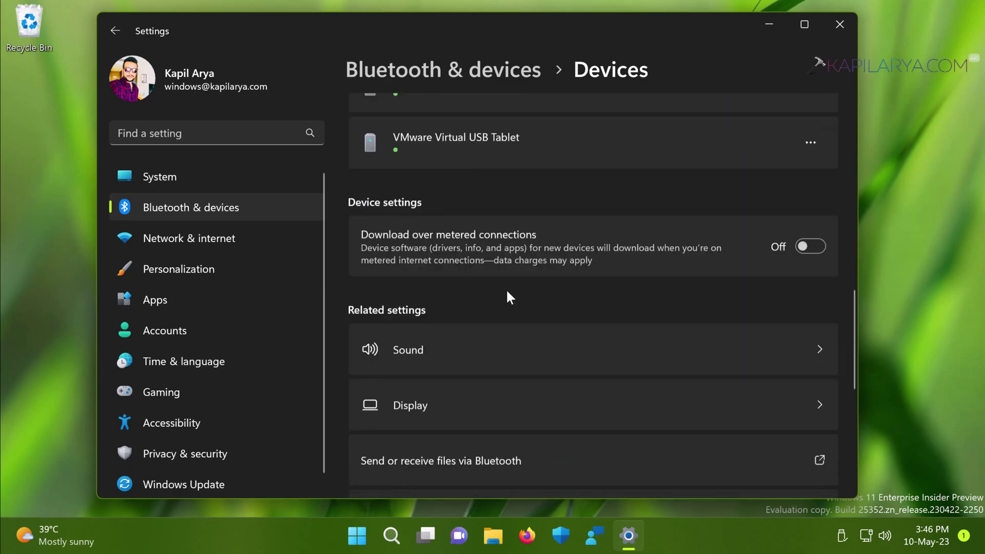
scroll(469, 332, "down", 3)
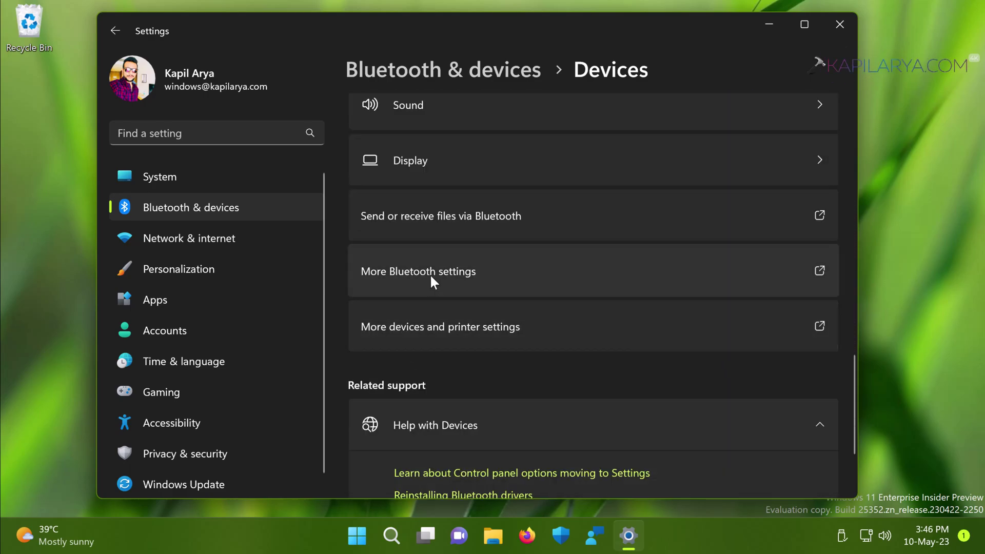
Step: Enable and apply 'Show the Bluetooth icon in the notification area', then check the tray icon
left_click(449, 279)
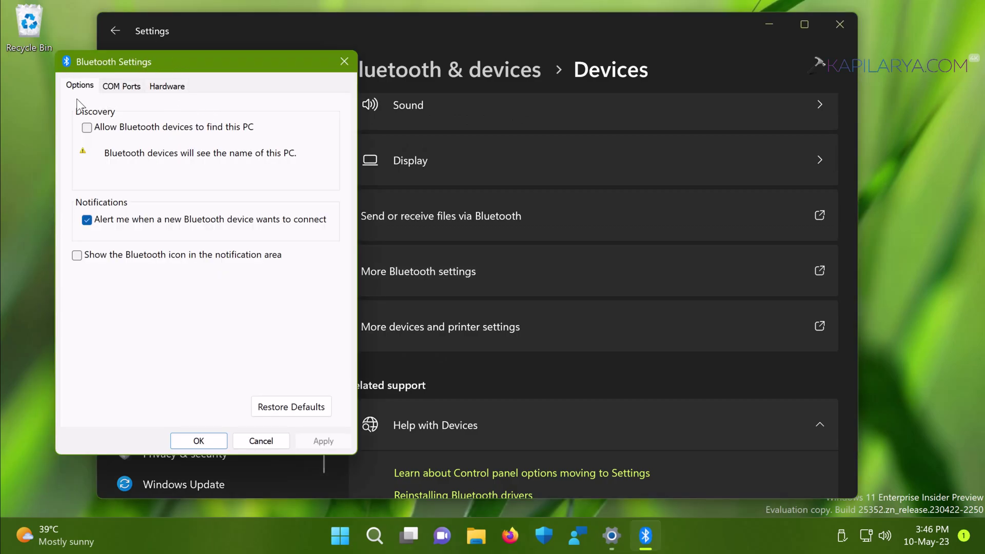
left_click(77, 255)
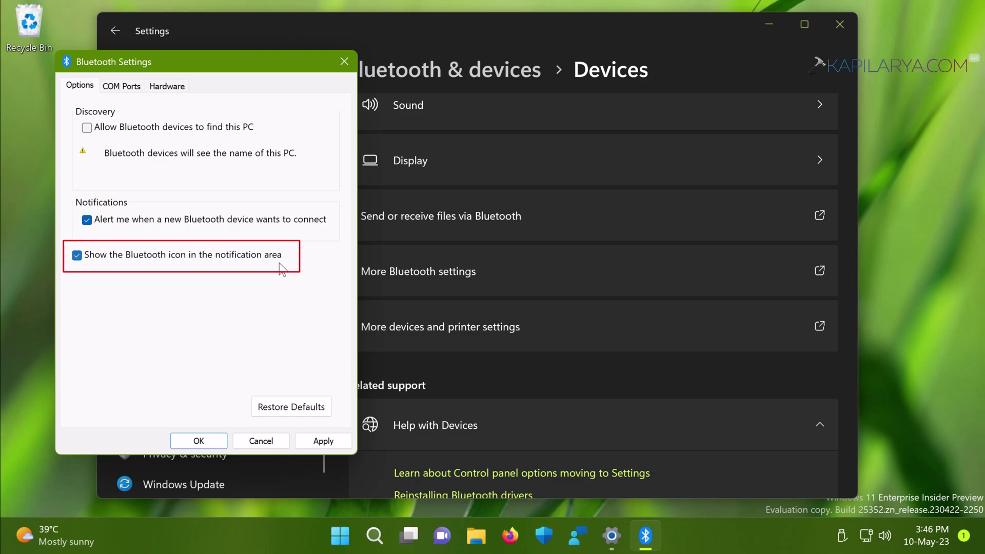
left_click(322, 442)
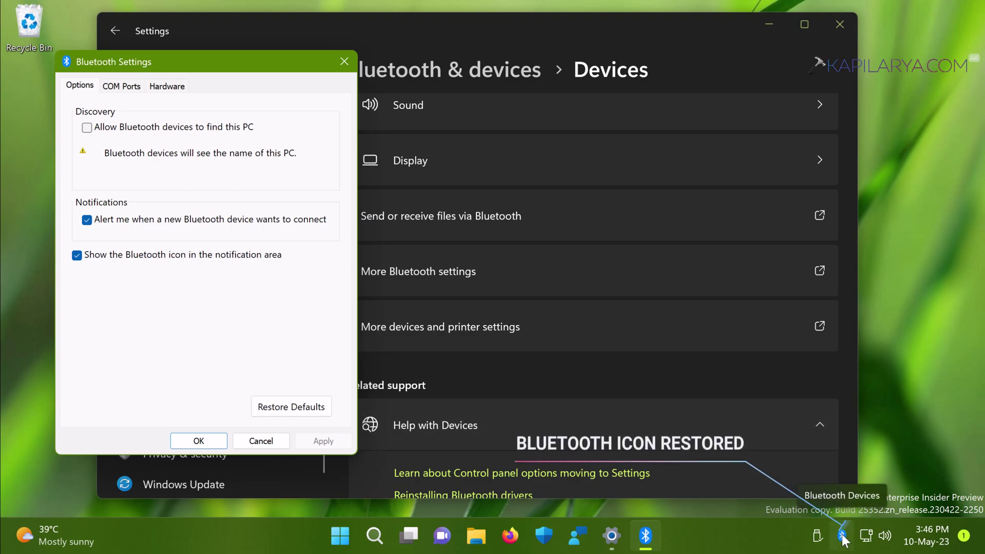
left_click(842, 537)
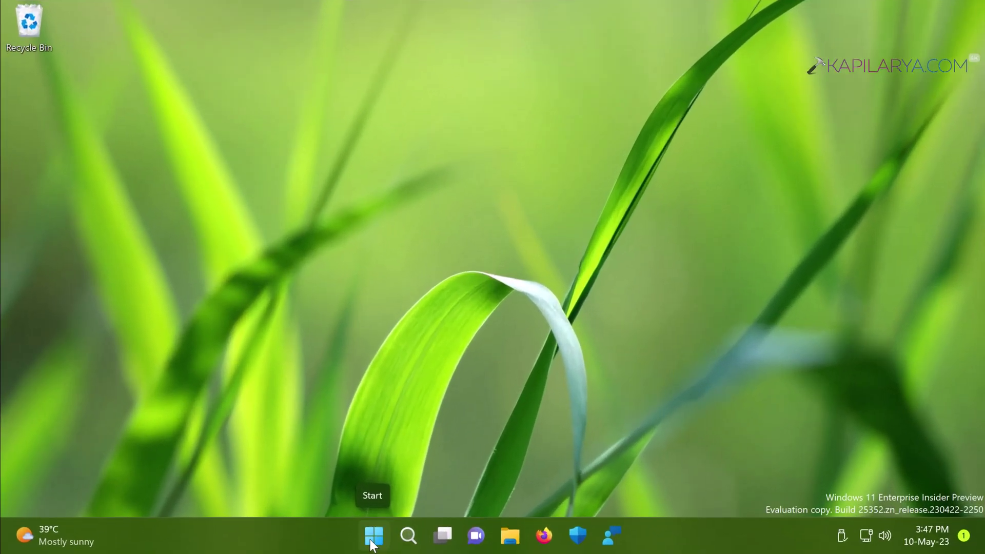
Step: Run regedit from the Run box and allow Registry Editor to make changes
right_click(373, 536)
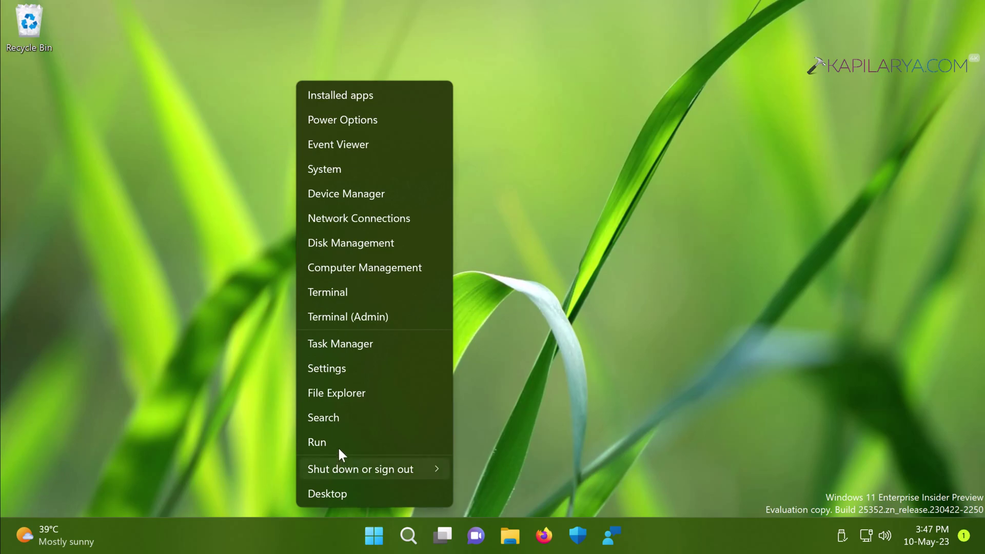
left_click(340, 445)
type("re")
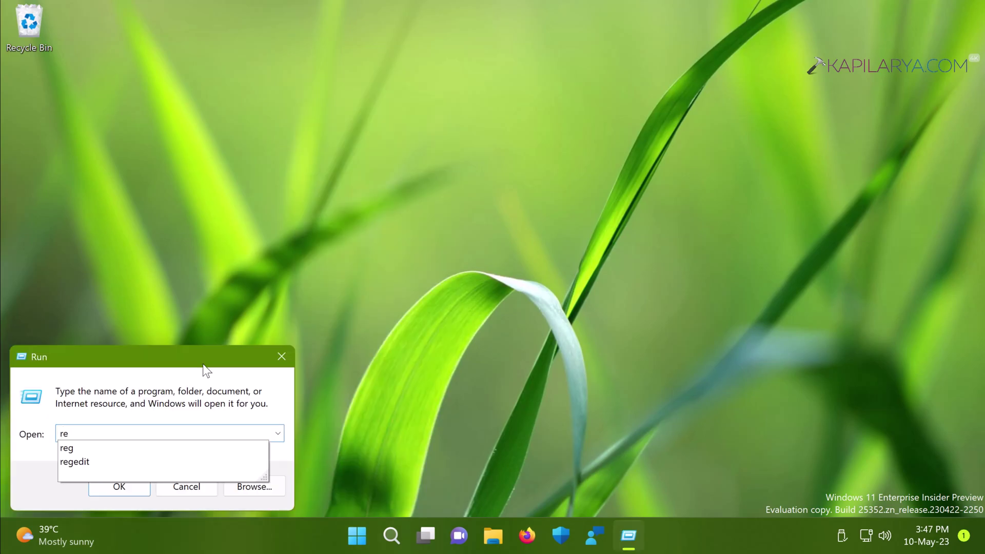
type("gedit")
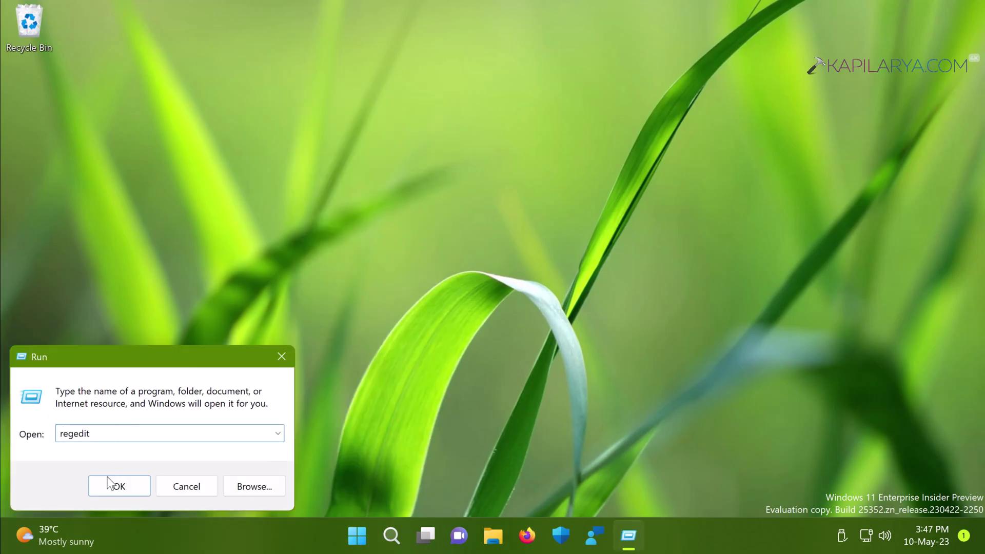
left_click(105, 485)
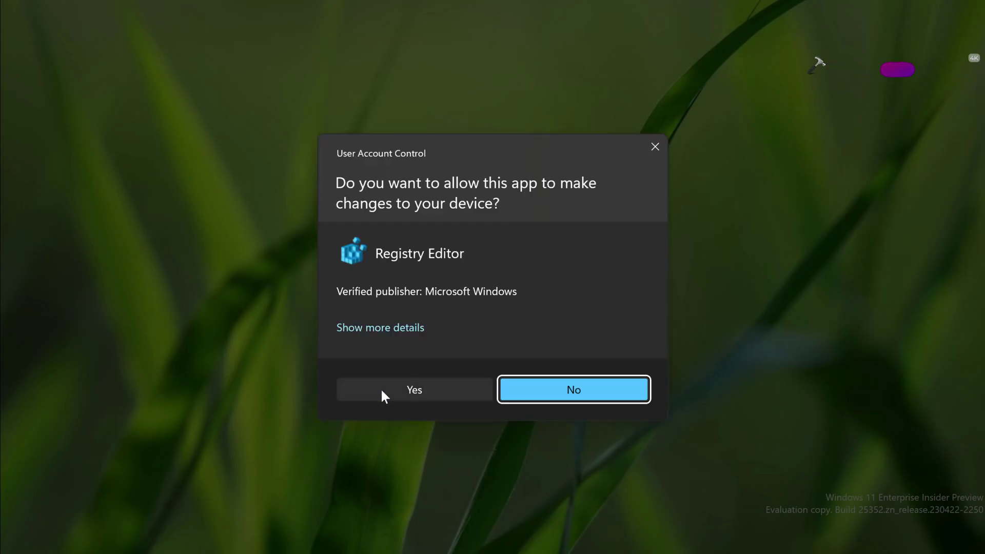
left_click(382, 391)
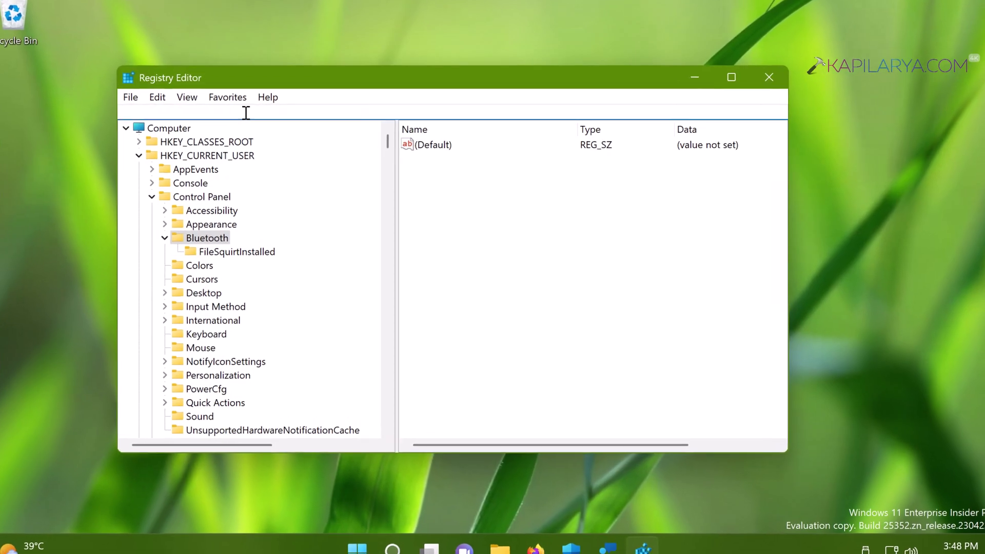
Step: Select the HKEY_CURRENT_USER\Control Panel\Bluetooth key in Registry Editor
left_click_drag(167, 111, 324, 110)
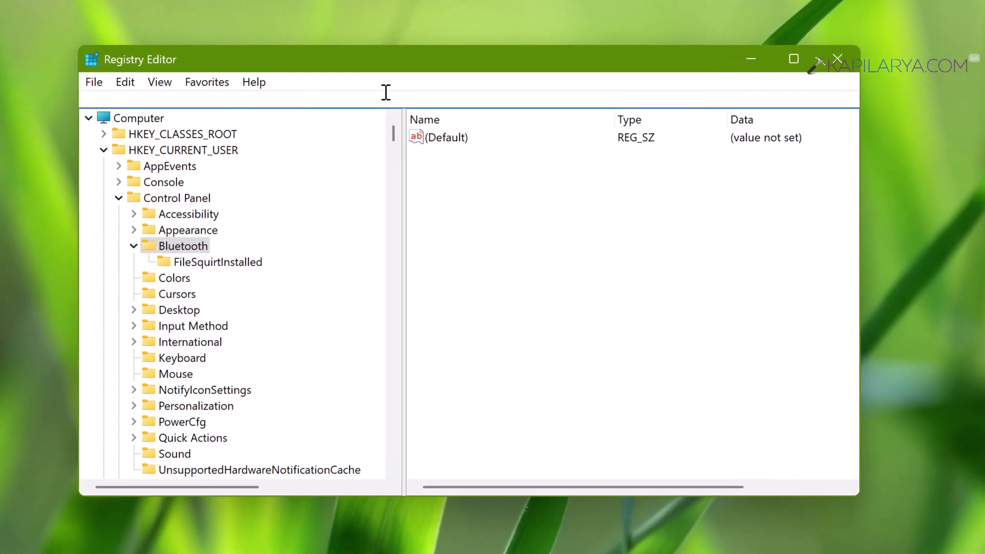
left_click_drag(386, 92, 418, 93)
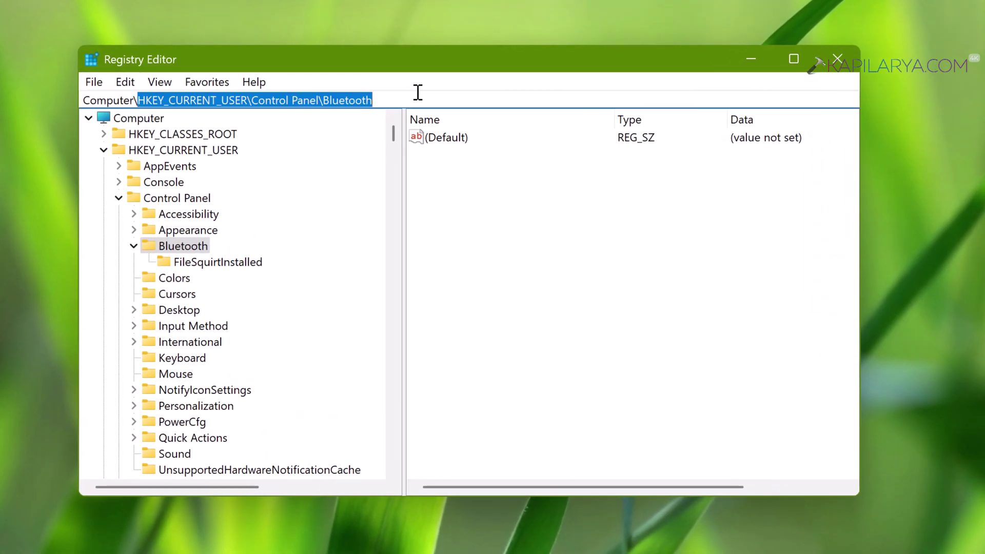
left_click(202, 246)
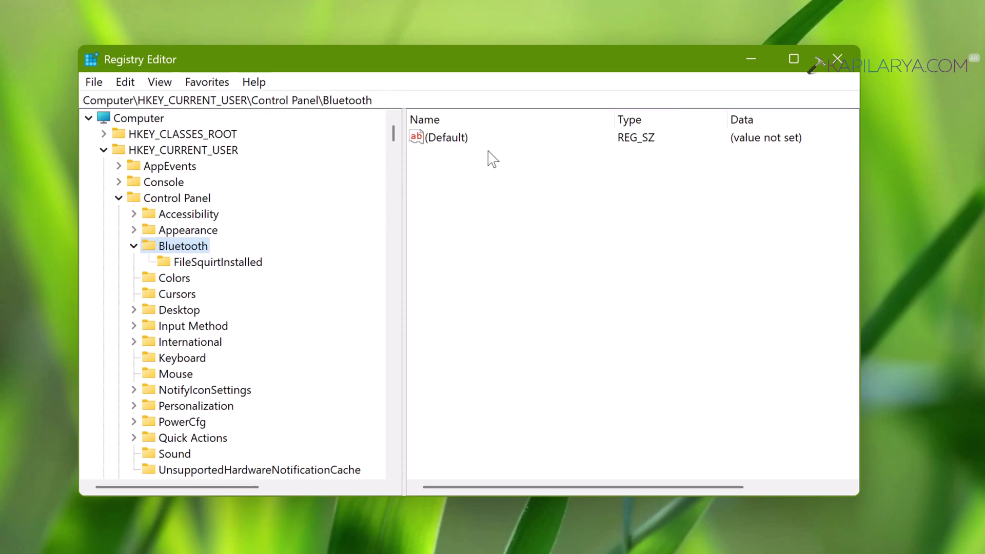
Step: Create a new DWORD (32-bit) value named 'Notification Area Icon'
right_click(532, 200)
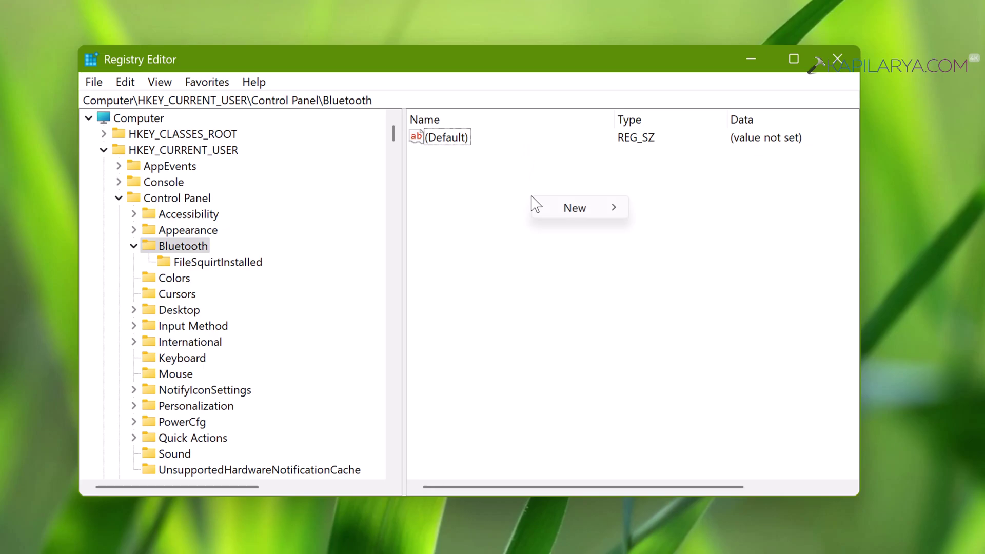
mouse_move(570, 215)
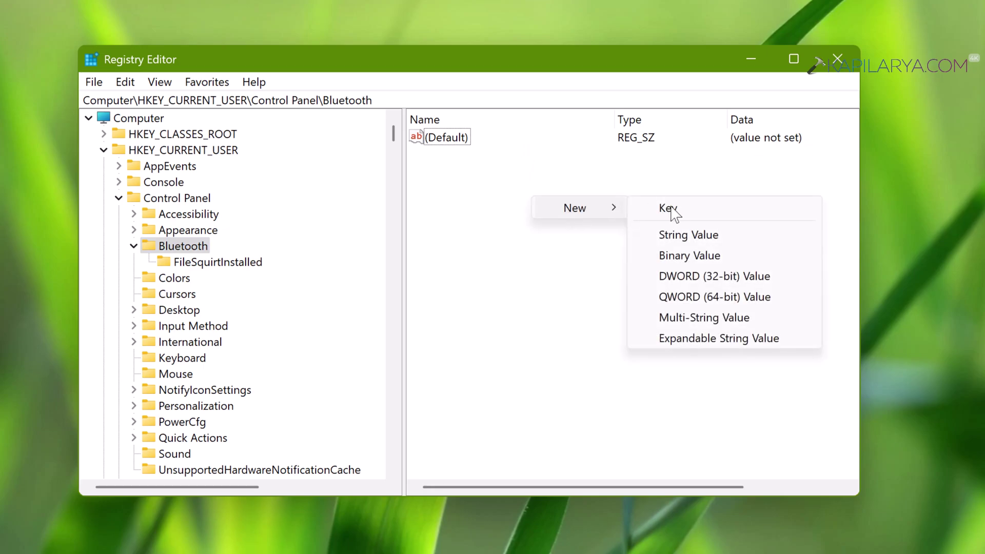
left_click(711, 279)
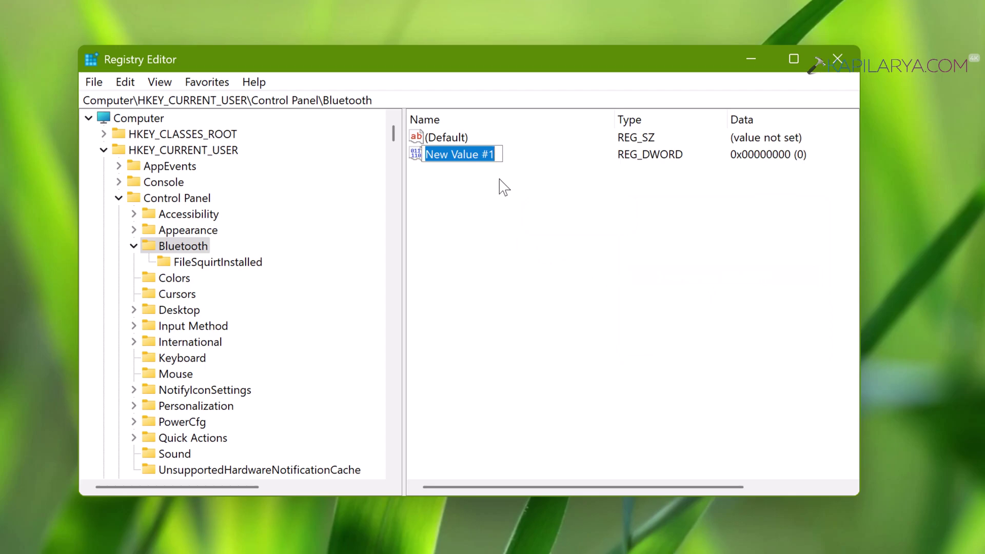
type("Notification Area Icon")
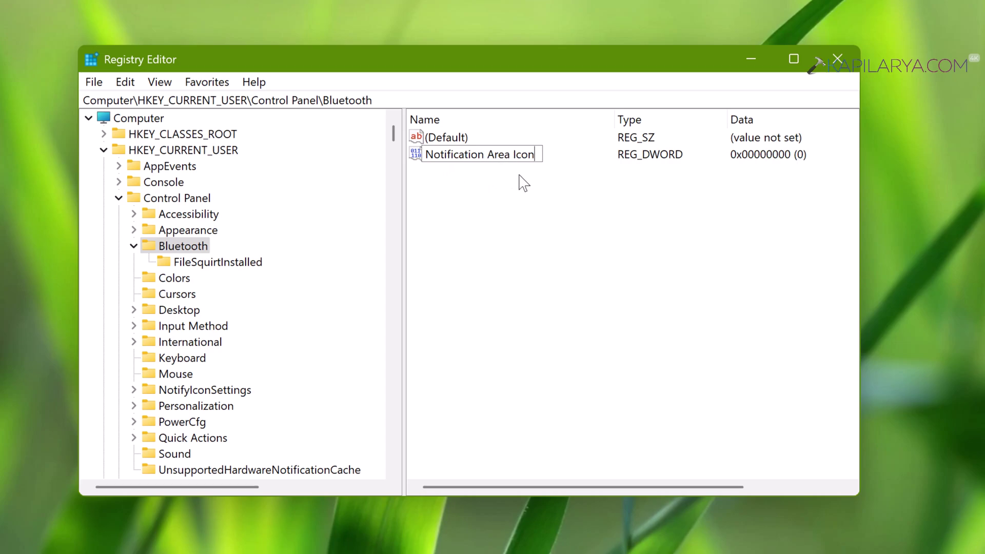
key("Return")
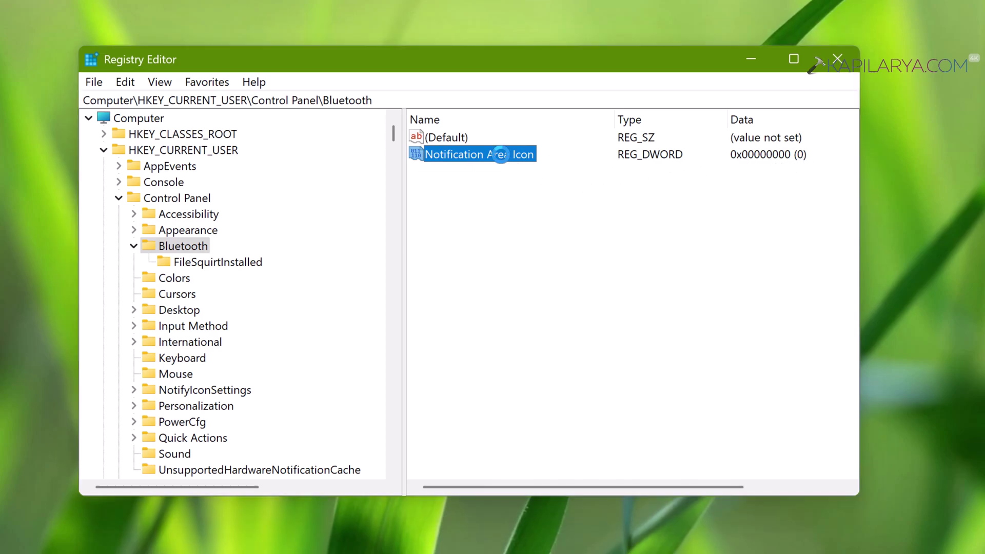
Step: Set Notification Area Icon's value data to 1 and close Registry Editor
double_click(502, 156)
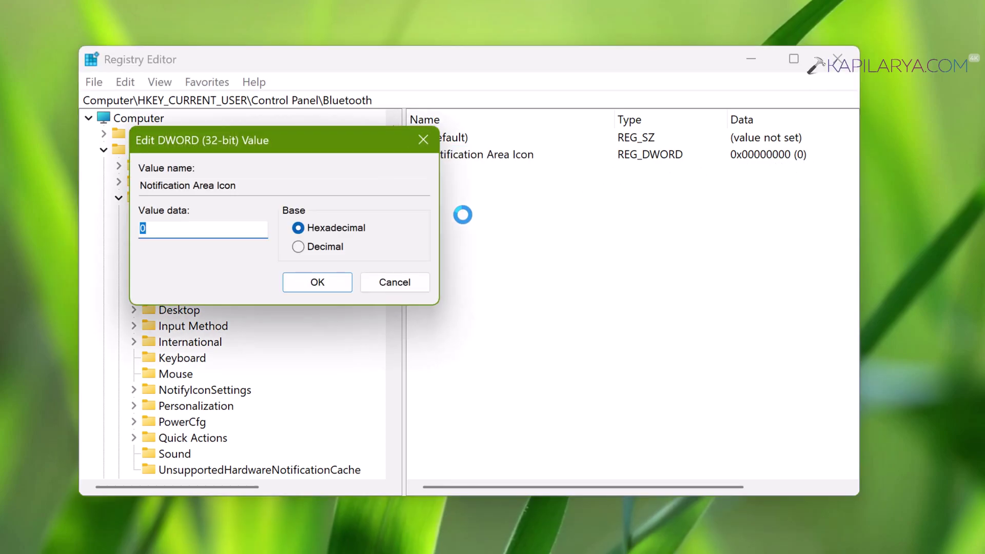
left_click(310, 283)
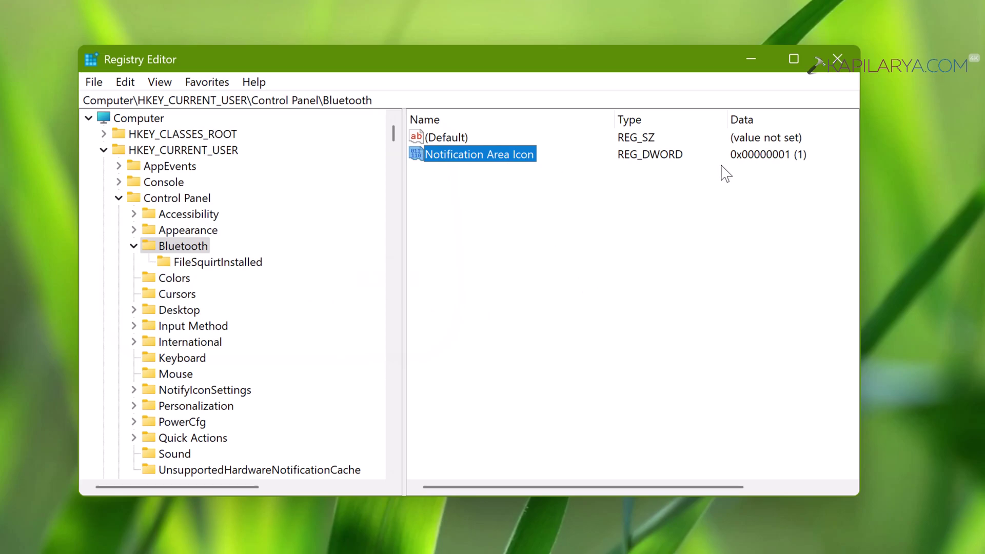
left_click(726, 245)
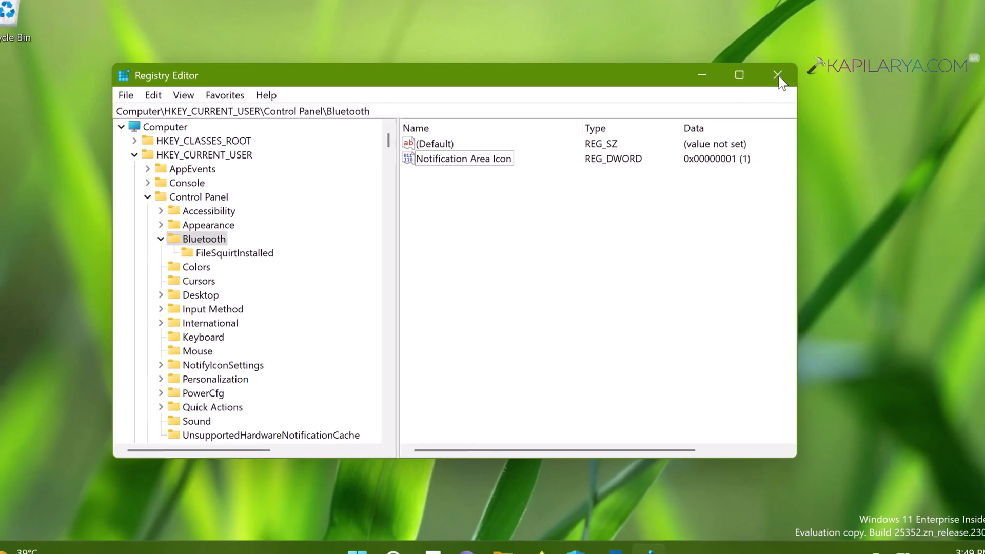
left_click(838, 58)
Step: Open Task Manager and restart the Windows Explorer process
right_click(666, 523)
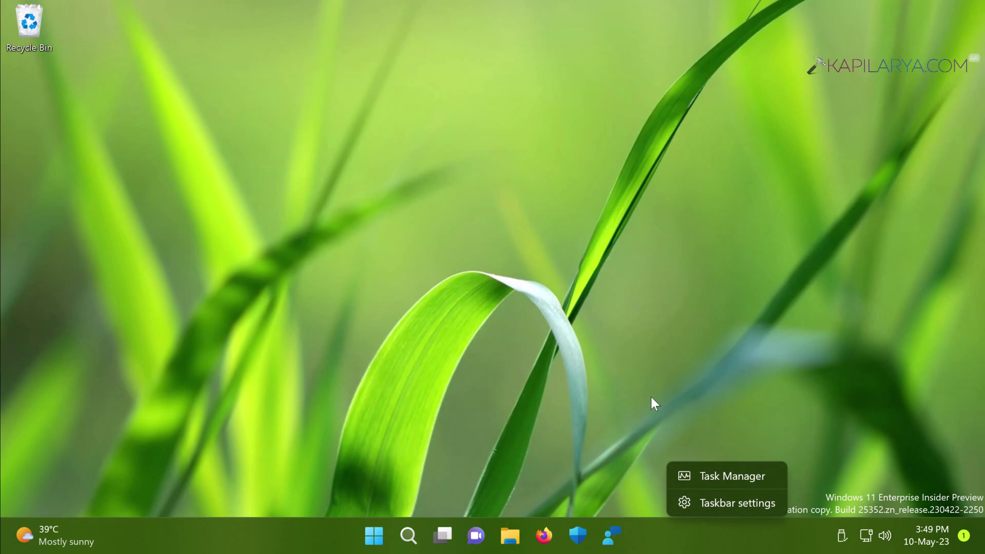
key("ctrl+shift+Escape")
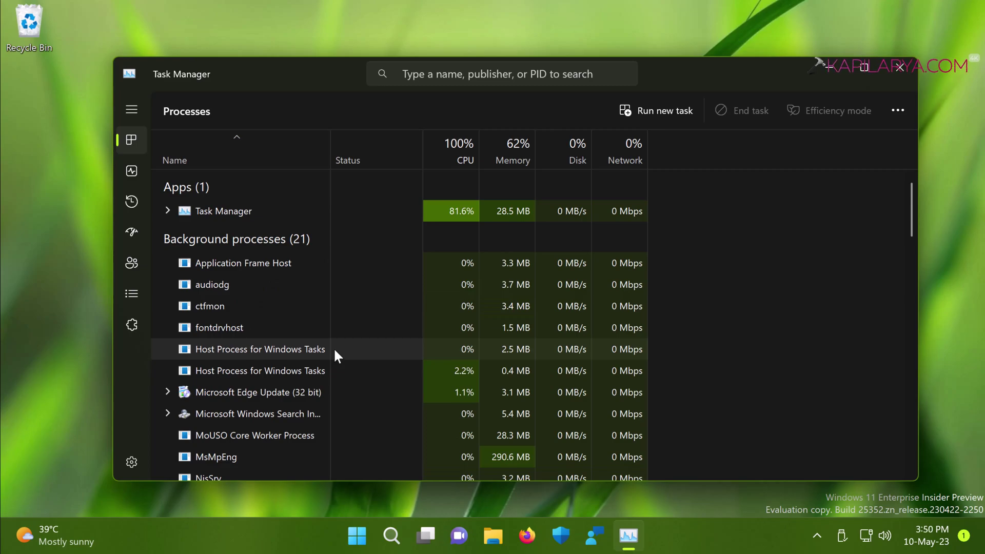
scroll(333, 347, "down", 5)
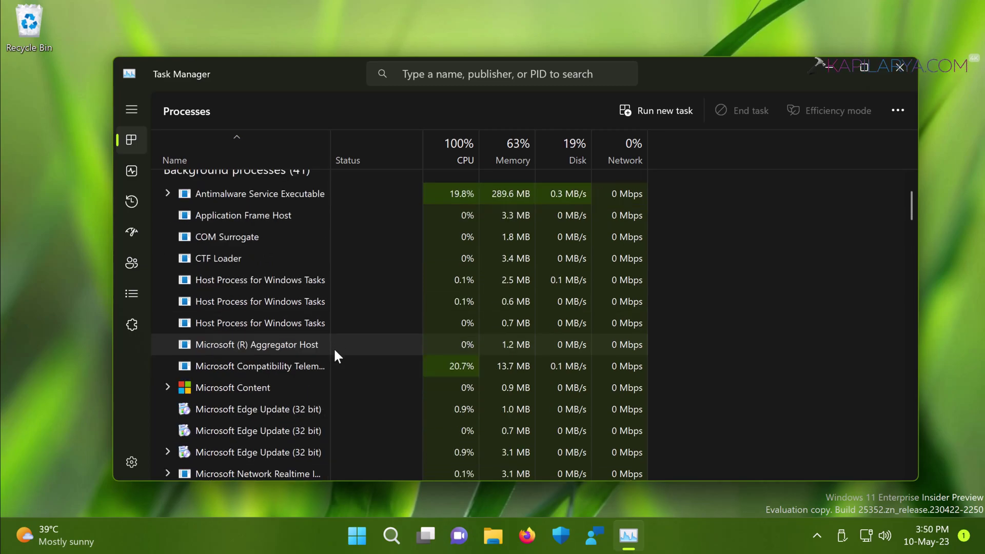
scroll(334, 352, "down", 15)
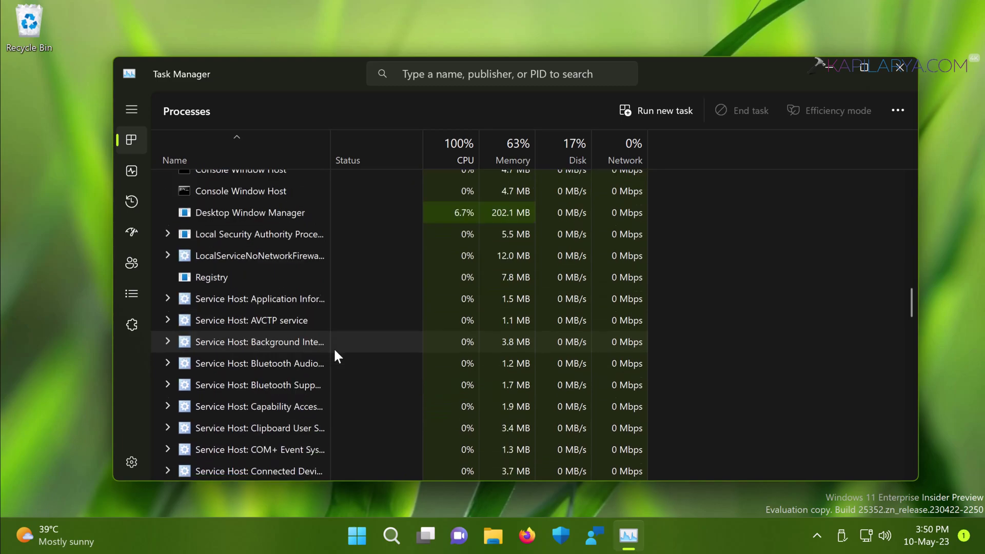
scroll(334, 347, "down", 4)
left_click_drag(912, 330, 912, 459)
left_click(257, 384)
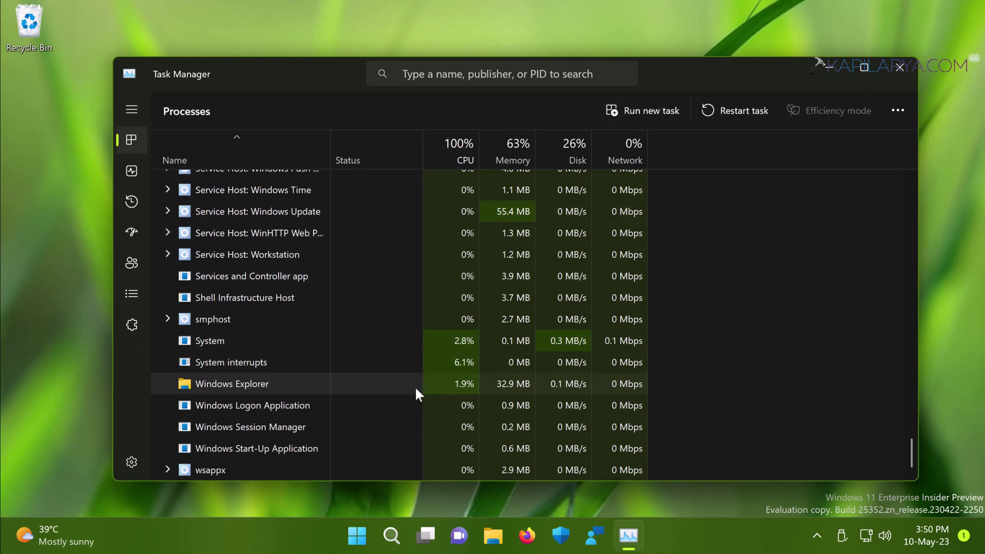
left_click(740, 114)
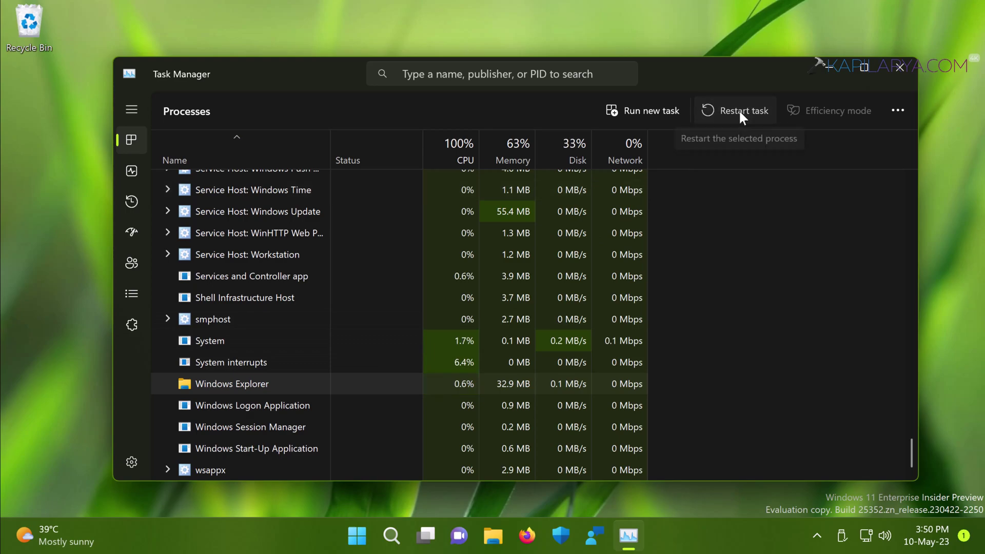